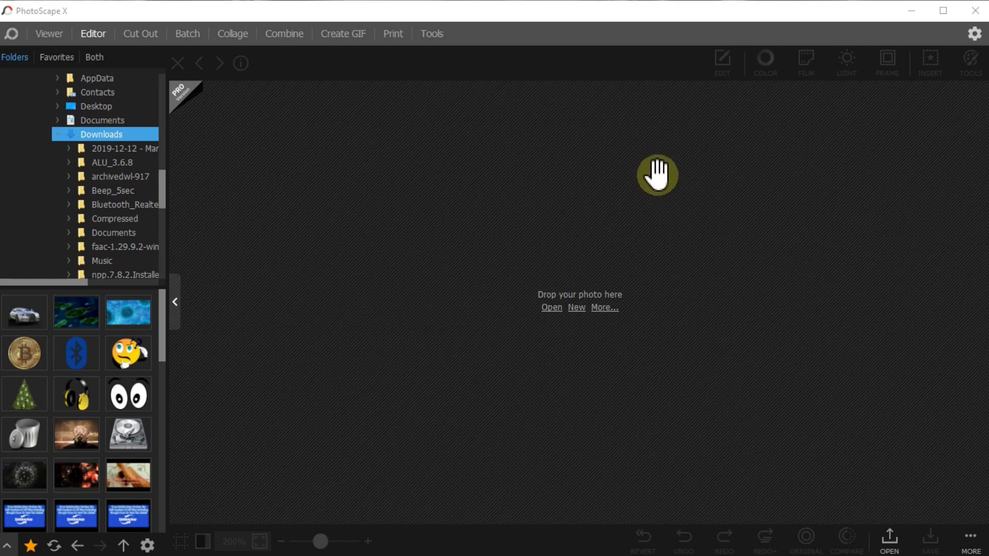
Step: Create a blank 1280 x 720 image and draw an outlined rectangle along its edges as a frame
{"action": "left_click", "coordinate": [574, 308]}
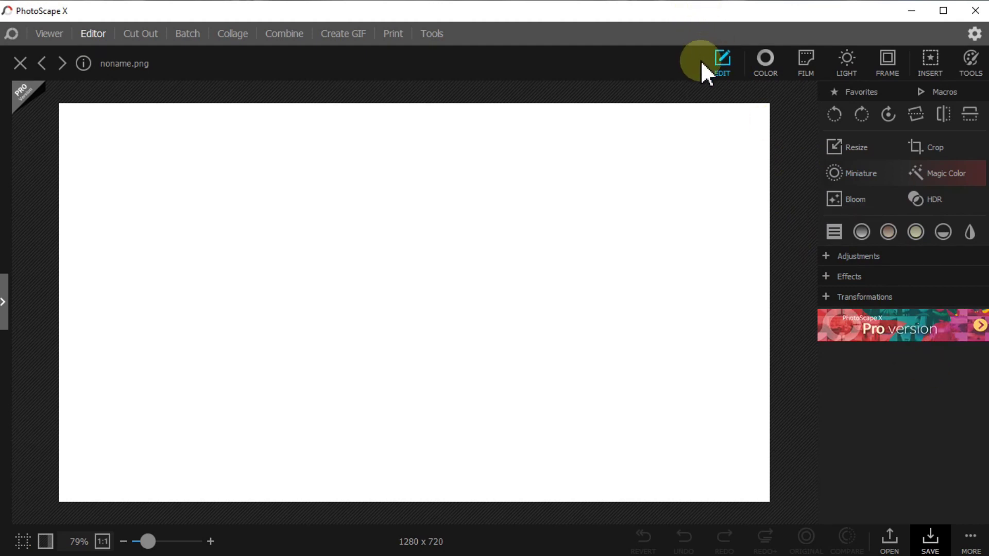
{"action": "left_click", "coordinate": [923, 63]}
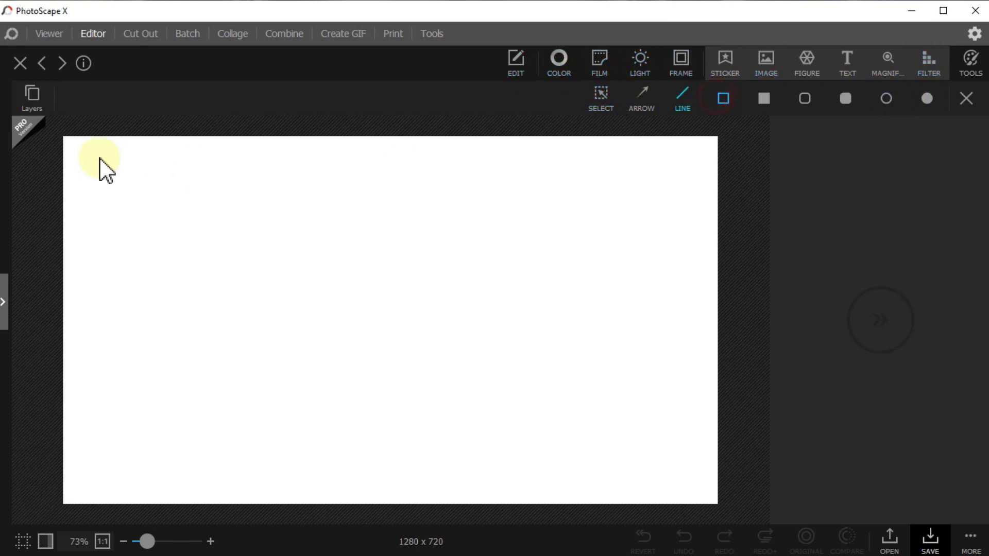
{"action": "left_click_drag", "start_coordinate": [68, 140], "coordinate": [715, 501]}
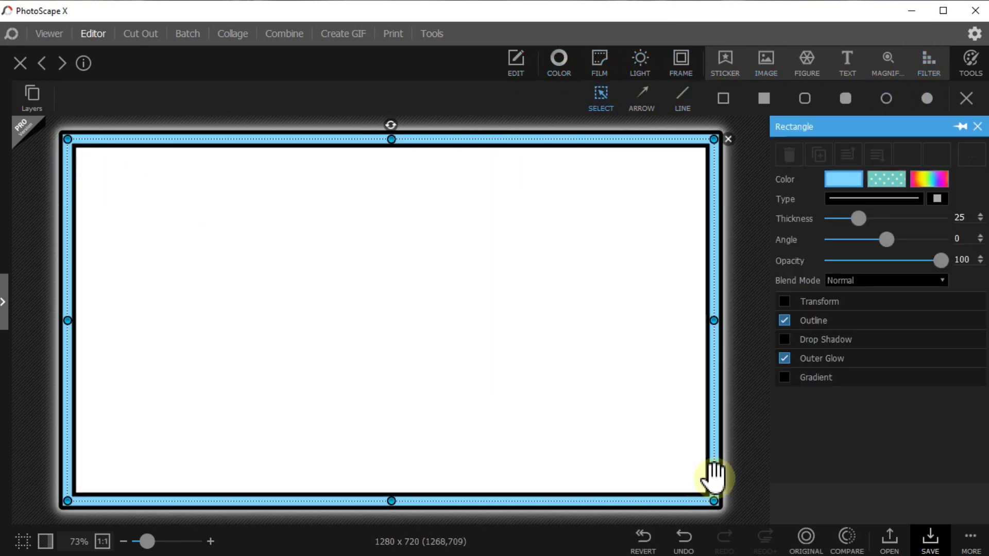
{"action": "left_click", "coordinate": [529, 230]}
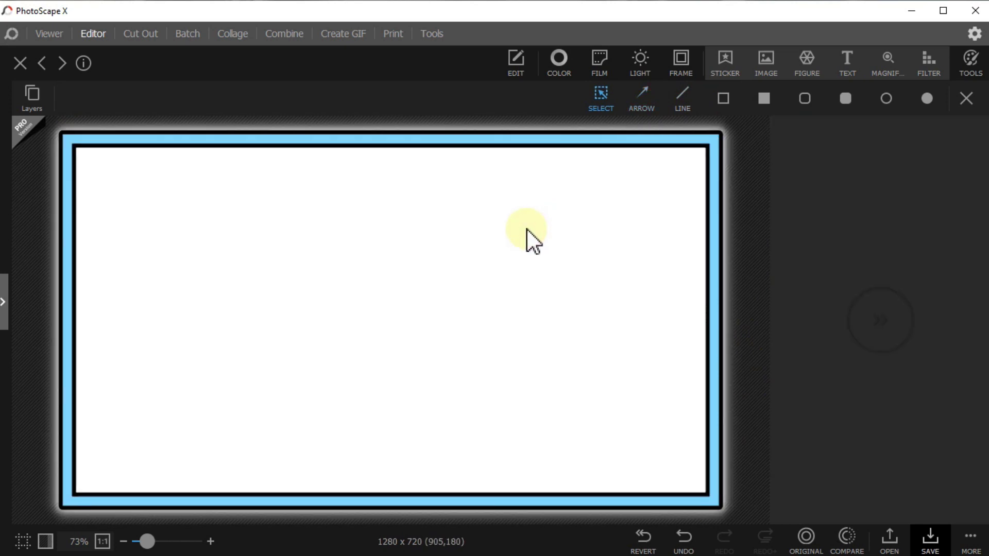
Step: Paste the copied landscape photo onto the canvas and place a text object reading "Text" above it
{"action": "key", "text": "ctrl+v"}
{"action": "left_click_drag", "start_coordinate": [452, 283], "coordinate": [431, 323]}
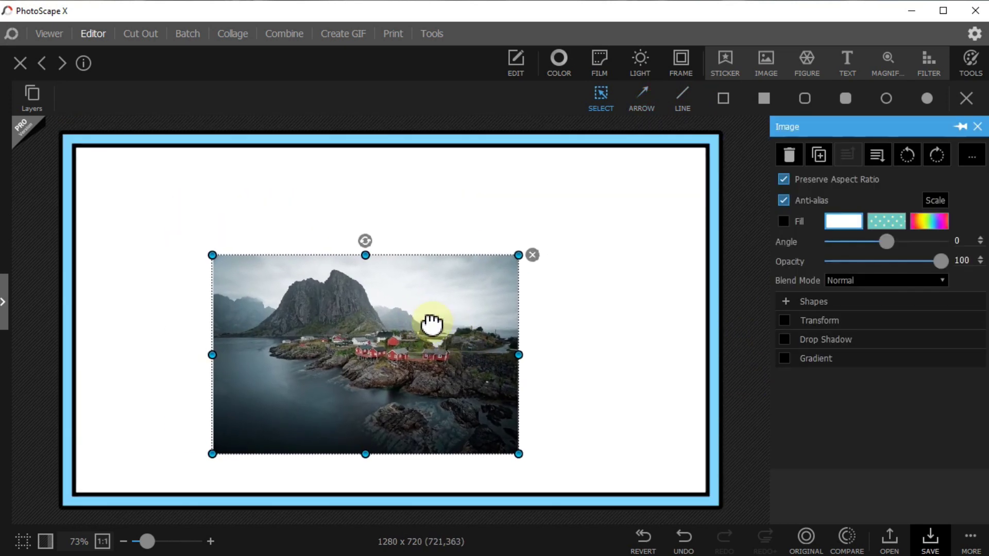
{"action": "left_click", "coordinate": [848, 66]}
{"action": "left_click_drag", "start_coordinate": [421, 318], "coordinate": [335, 229]}
Step: Draw an arrow pointing into the landscape photo and shift the photo sideways, away from the arrow's tail
{"action": "left_click", "coordinate": [641, 98]}
{"action": "left_click_drag", "start_coordinate": [152, 390], "coordinate": [390, 339]}
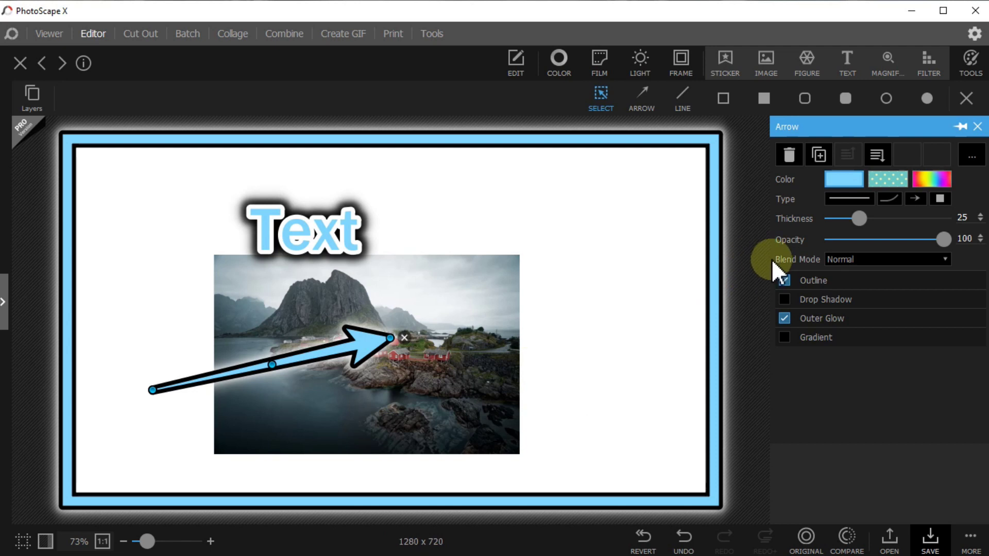
{"action": "left_click_drag", "start_coordinate": [474, 378], "coordinate": [551, 380]}
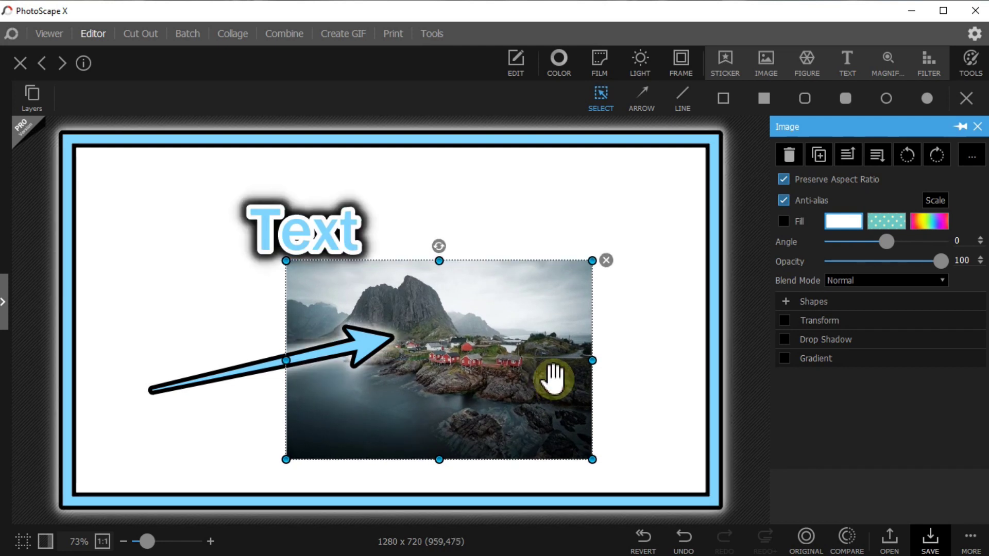
Step: Adjust the background's colour with Brighten 100, Darken 82, Deepen 97 and Vibrance 100
{"action": "left_click", "coordinate": [517, 60]}
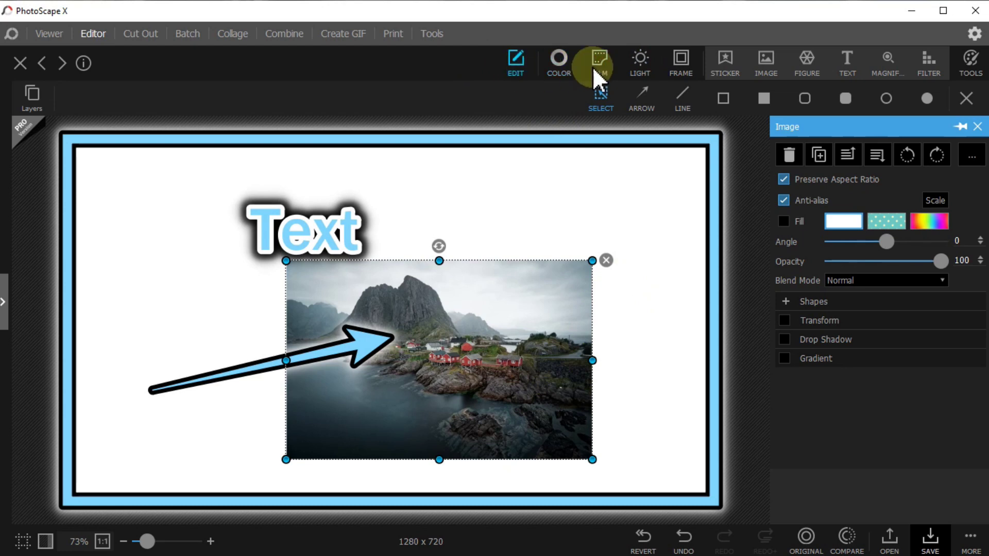
{"action": "left_click", "coordinate": [514, 61]}
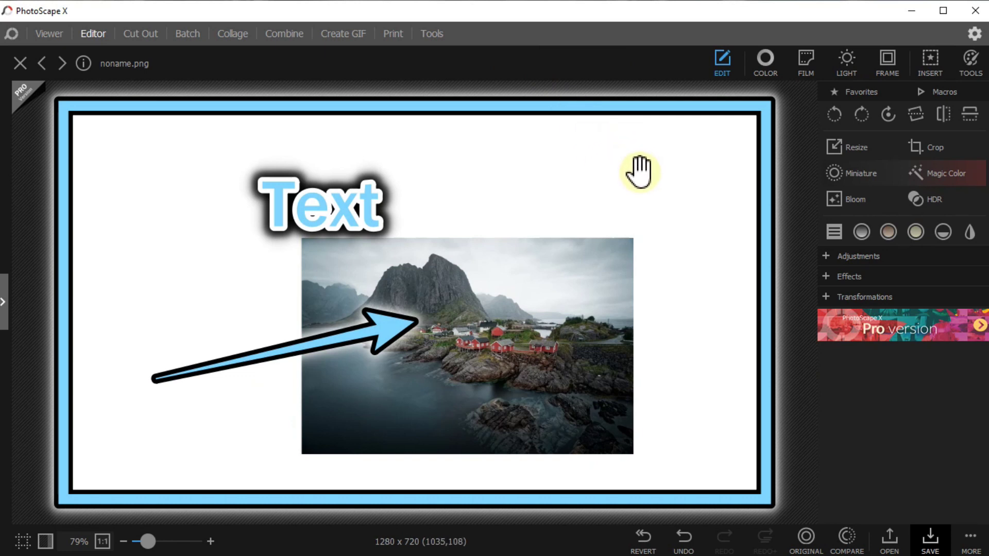
{"action": "left_click", "coordinate": [762, 64]}
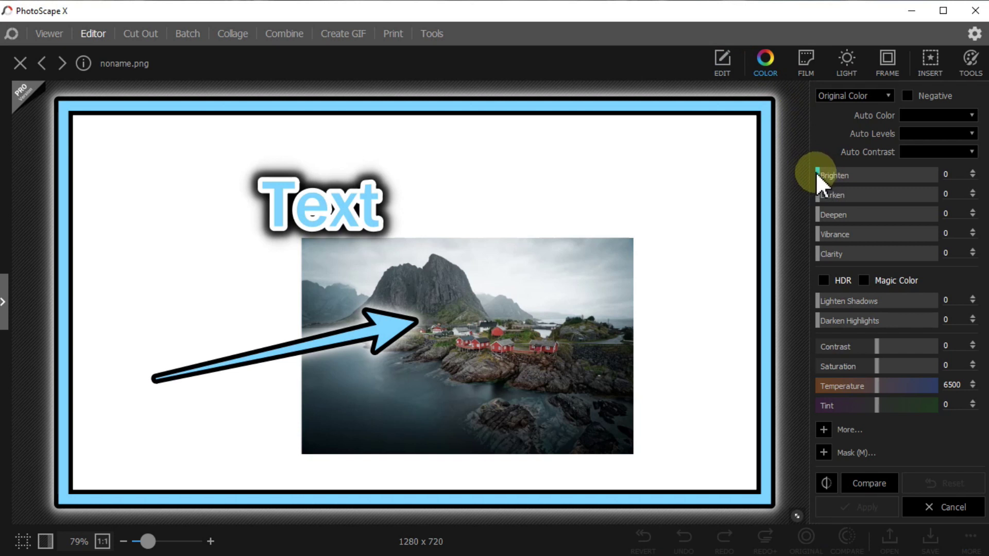
{"action": "left_click_drag", "start_coordinate": [826, 177], "coordinate": [943, 176]}
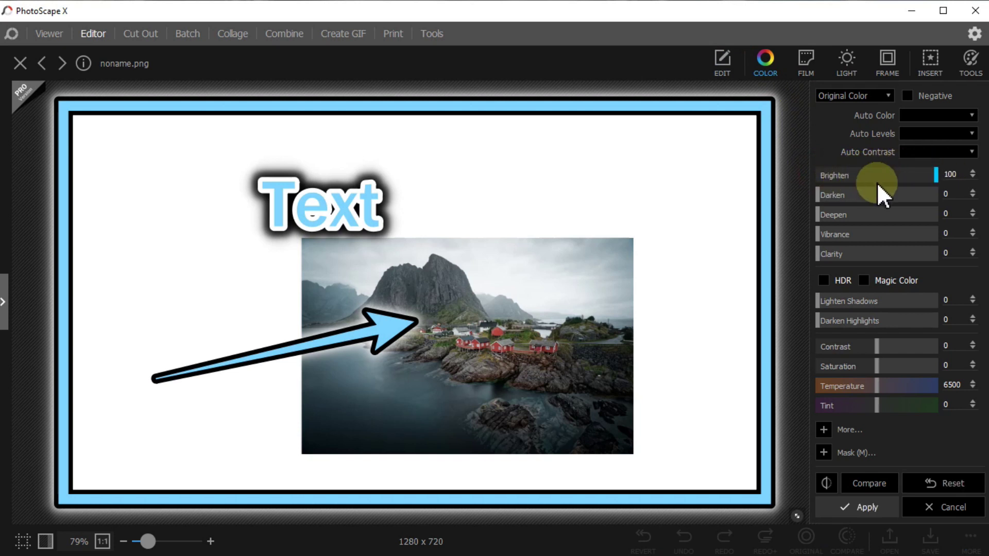
{"action": "left_click_drag", "start_coordinate": [830, 194], "coordinate": [912, 196]}
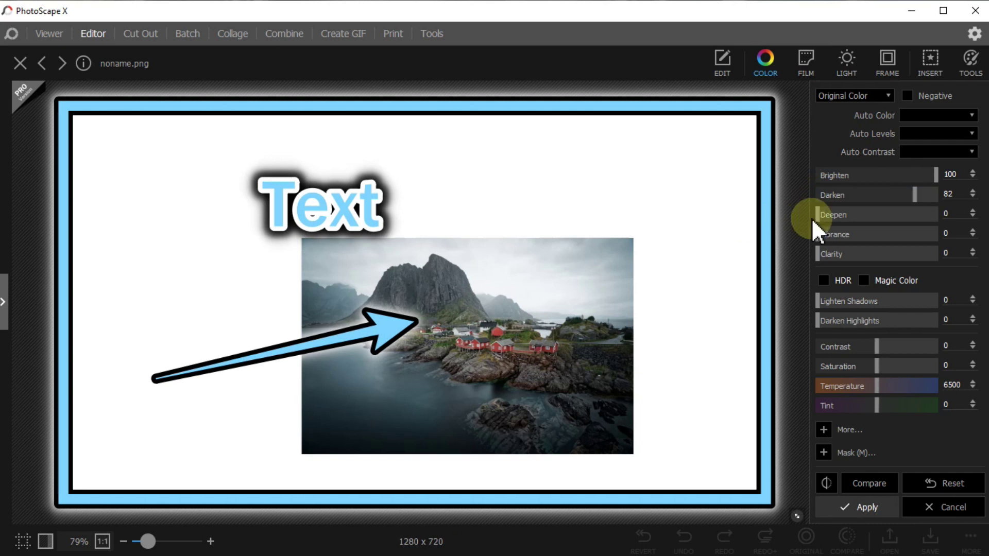
{"action": "left_click_drag", "start_coordinate": [824, 215], "coordinate": [933, 215]}
{"action": "left_click_drag", "start_coordinate": [821, 235], "coordinate": [918, 247]}
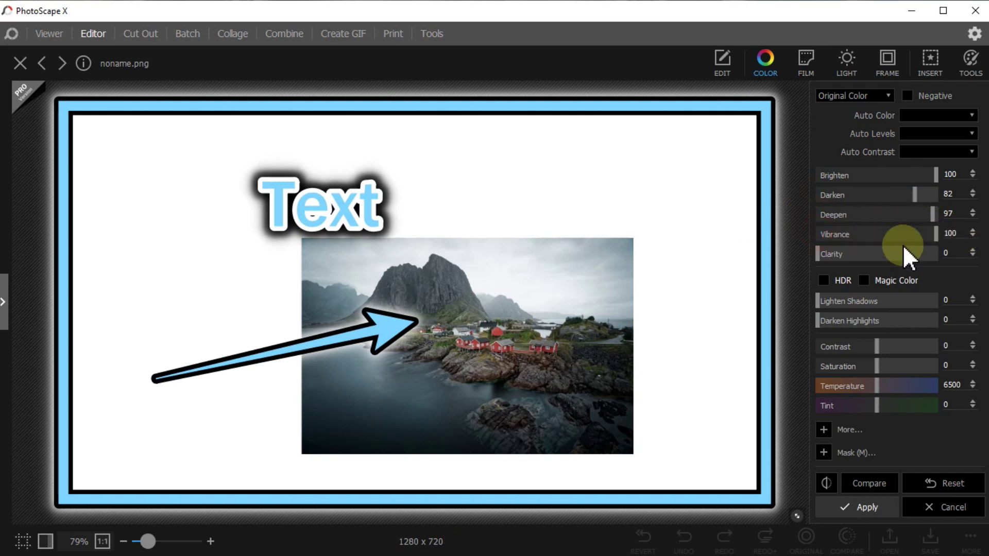
Step: Set Clarity, Lighten Shadows, Darken Highlights and Contrast to 100, Saturation to 96 and Temperature to 15000, and apply the colour adjustments
{"action": "left_click_drag", "start_coordinate": [820, 254], "coordinate": [949, 258]}
{"action": "left_click_drag", "start_coordinate": [824, 300], "coordinate": [943, 309]}
{"action": "left_click_drag", "start_coordinate": [818, 321], "coordinate": [904, 330]}
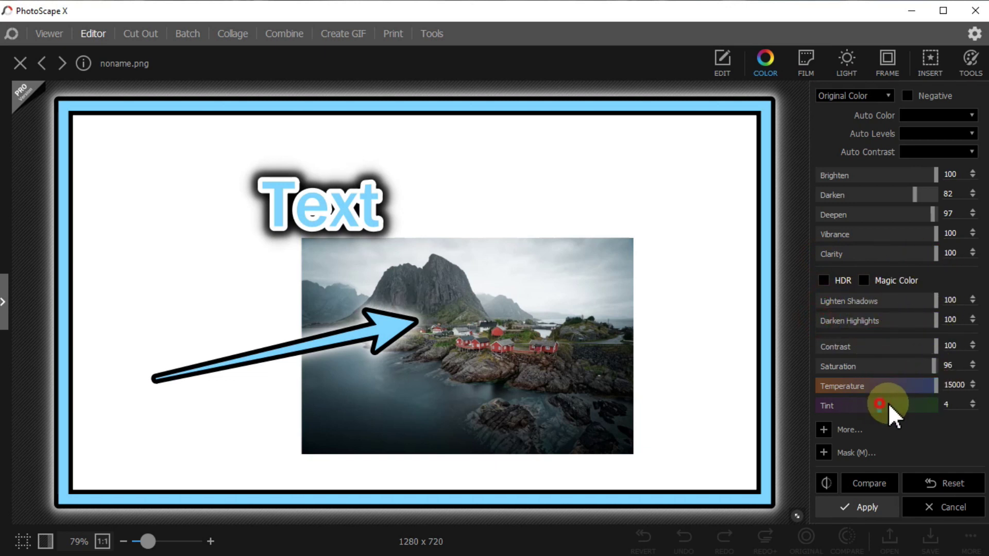
{"action": "left_click", "coordinate": [864, 505]}
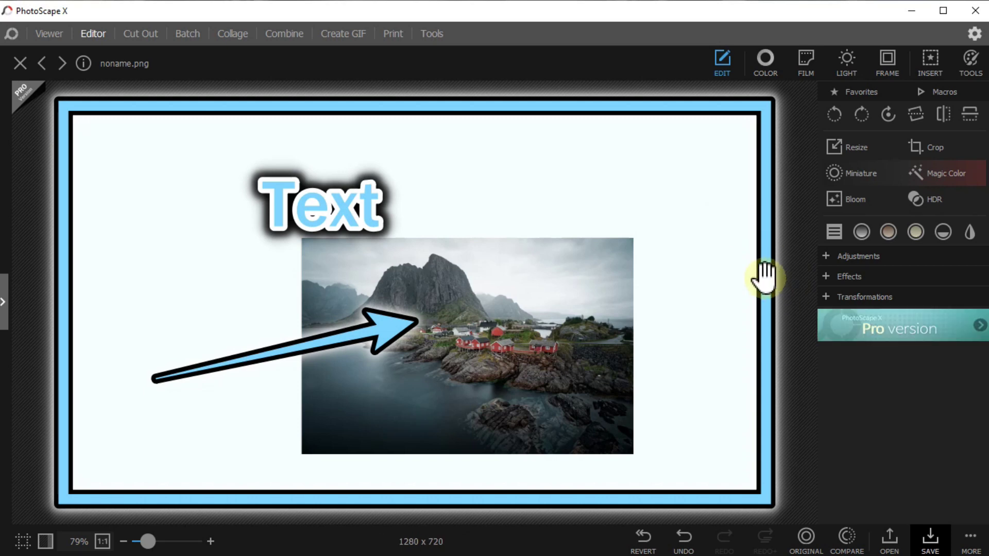
{"action": "left_click", "coordinate": [760, 64]}
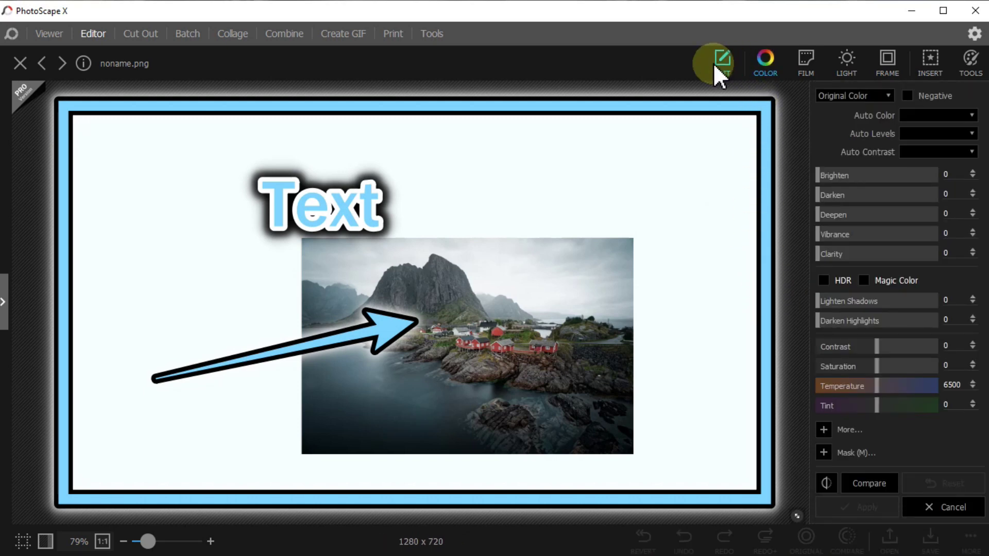
{"action": "left_click", "coordinate": [726, 62]}
{"action": "left_click", "coordinate": [798, 62]}
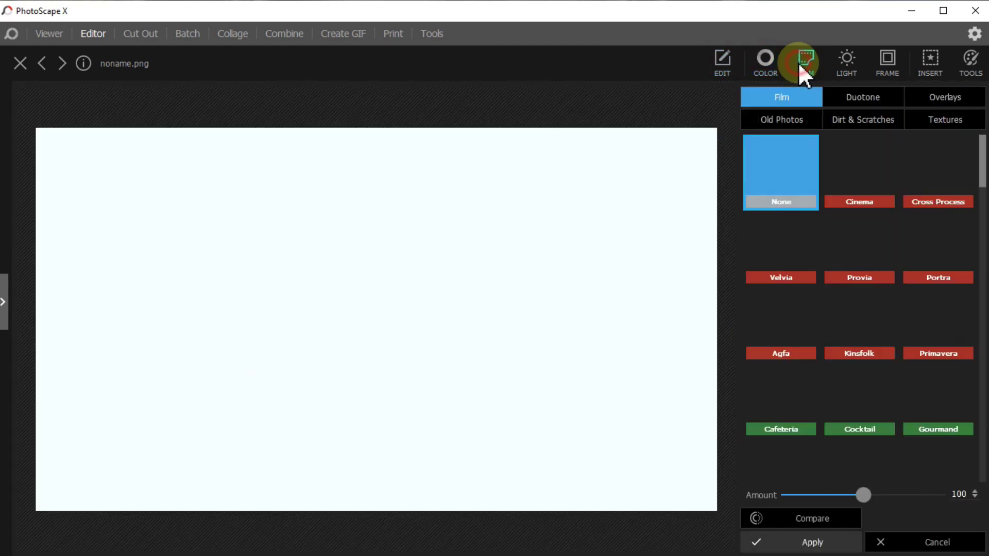
{"action": "left_click", "coordinate": [929, 56]}
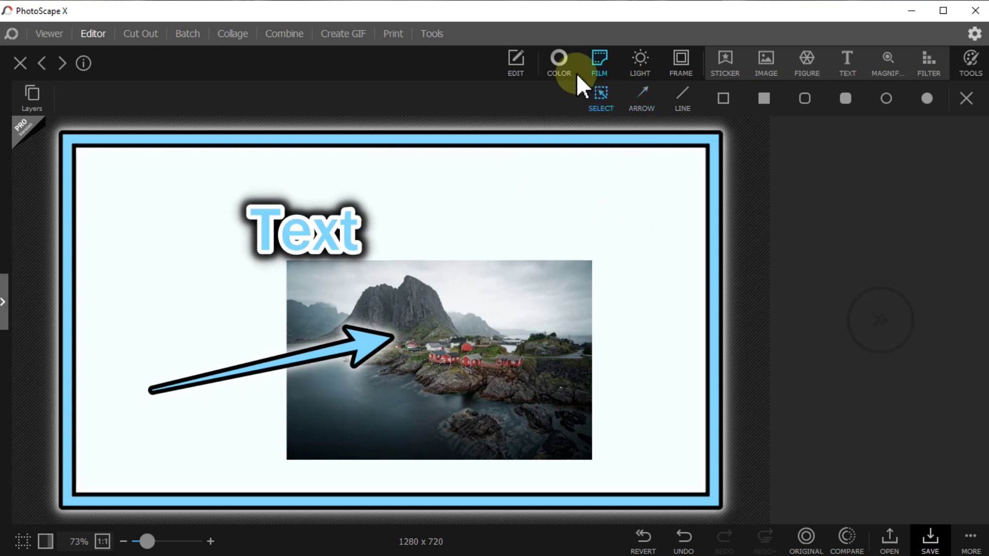
{"action": "left_click", "coordinate": [554, 58]}
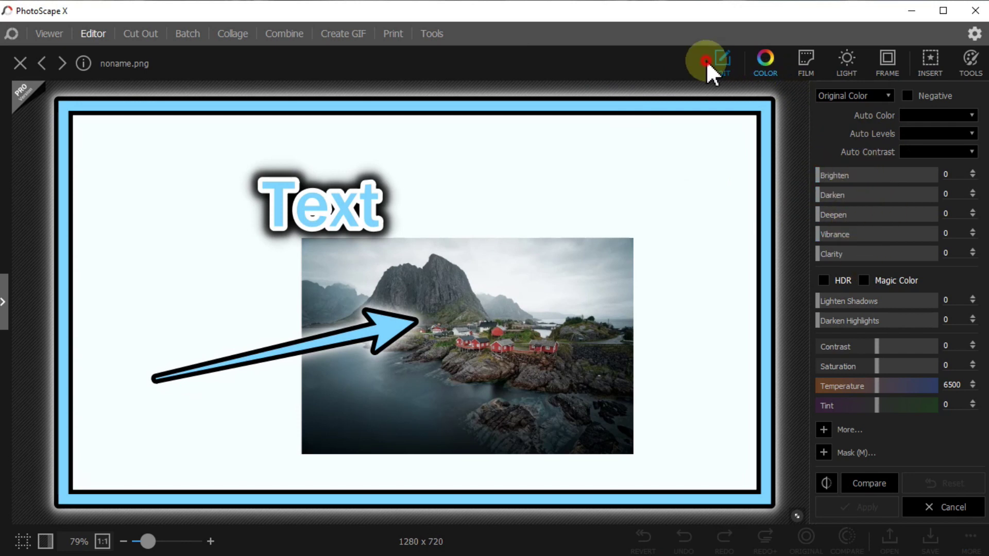
{"action": "left_click", "coordinate": [721, 59]}
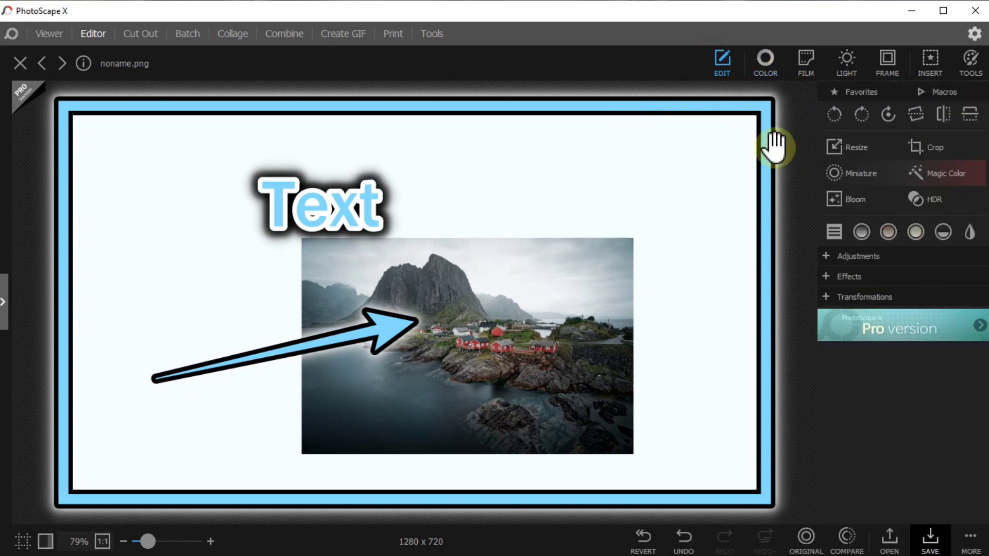
Step: Try the Add Noise adjustment with uniform monochromatic noise at amount 100, and discard it
{"action": "left_click", "coordinate": [835, 255]}
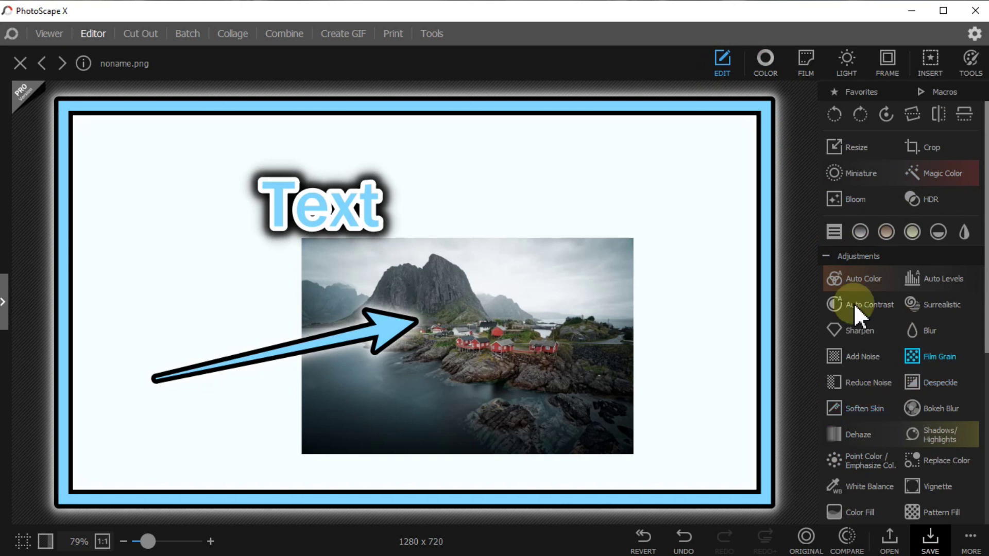
{"action": "scroll", "coordinate": [947, 249], "scroll_direction": "down", "scroll_amount": 5}
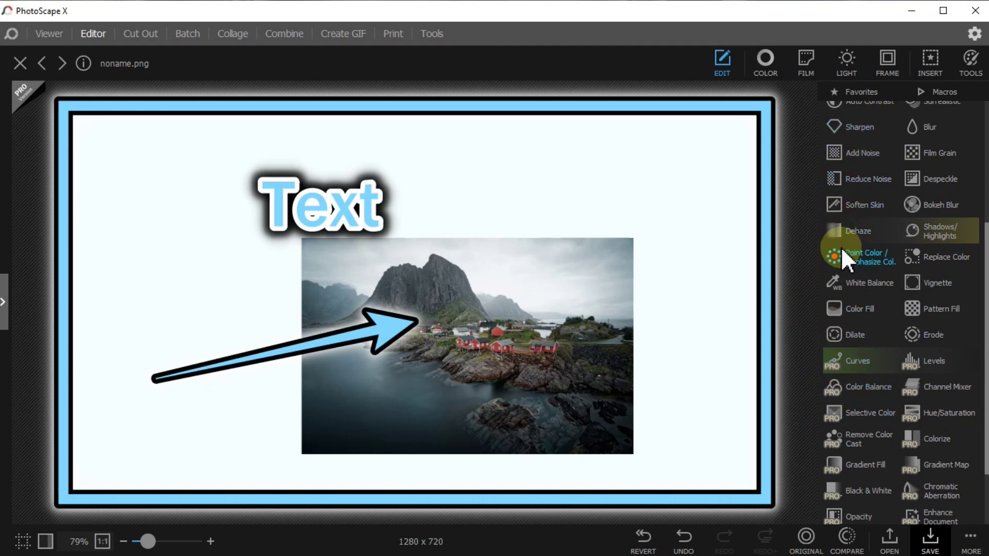
{"action": "left_click", "coordinate": [836, 154]}
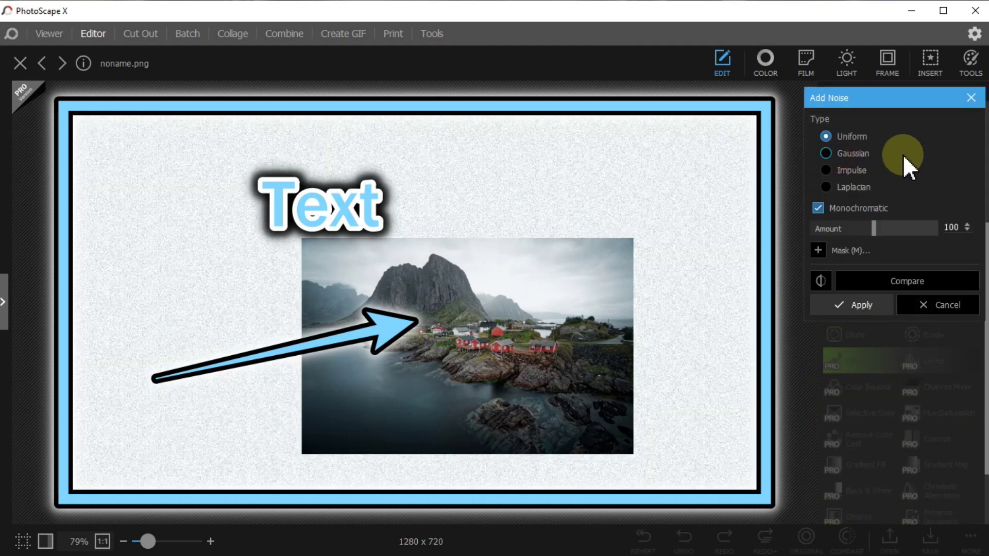
{"action": "left_click", "coordinate": [879, 105]}
{"action": "scroll", "coordinate": [874, 437], "scroll_direction": "down", "scroll_amount": 2}
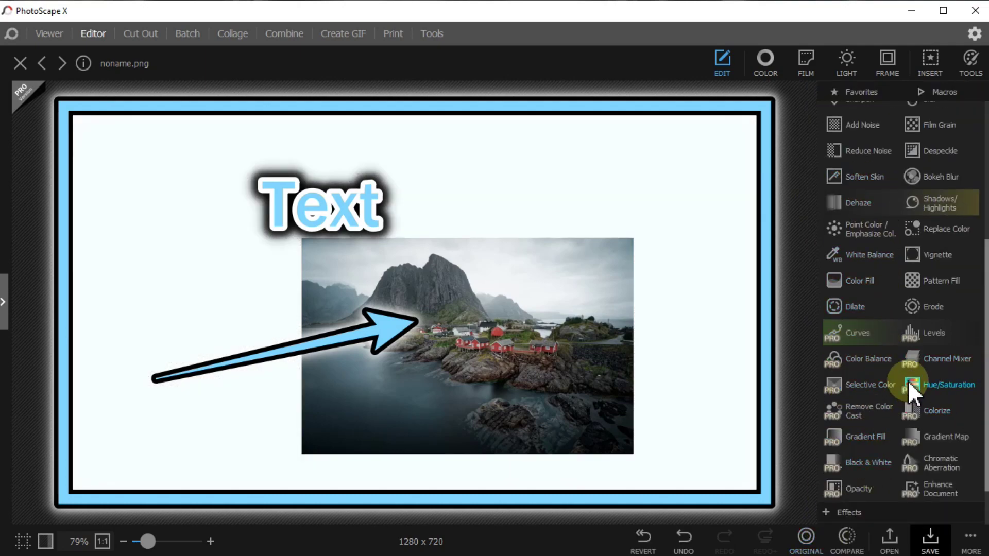
Step: Try the Blur adjustment with its radius raised to the maximum, and discard it
{"action": "scroll", "coordinate": [896, 345], "scroll_direction": "up", "scroll_amount": 3}
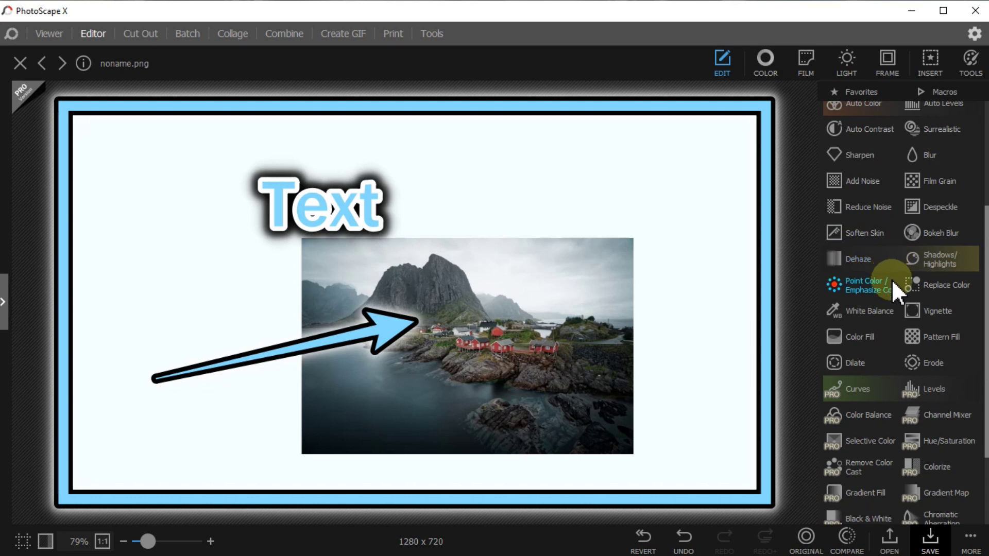
{"action": "left_click", "coordinate": [921, 158]}
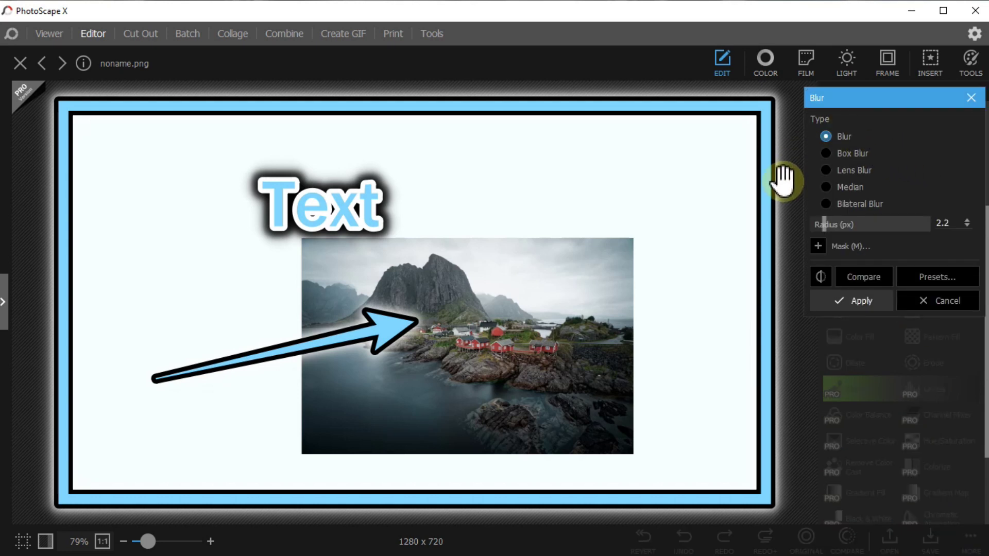
{"action": "left_click_drag", "start_coordinate": [883, 222], "coordinate": [946, 222]}
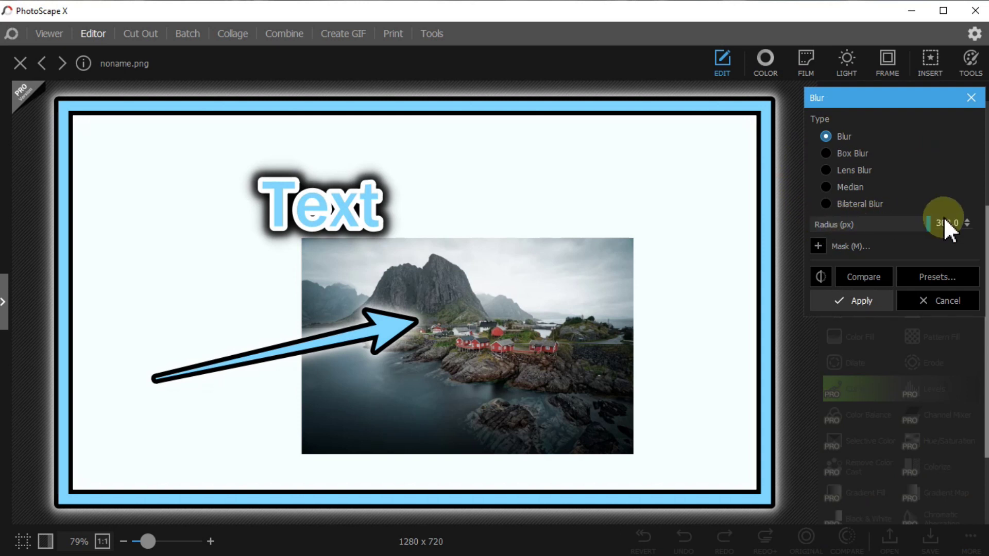
{"action": "left_click", "coordinate": [972, 98]}
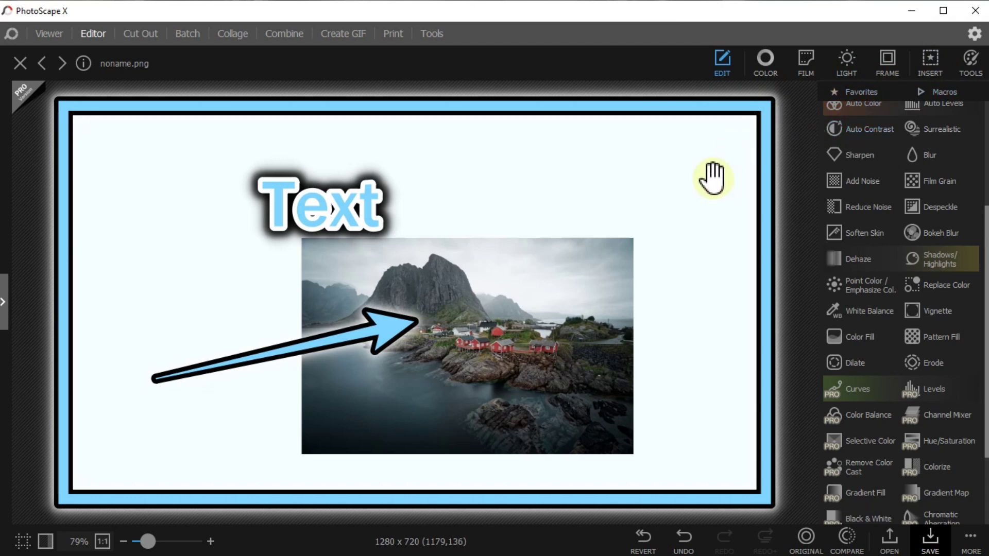
Step: Select the inserted photo and start merging all layers into the background, and cancel the merge
{"action": "left_click", "coordinate": [938, 63]}
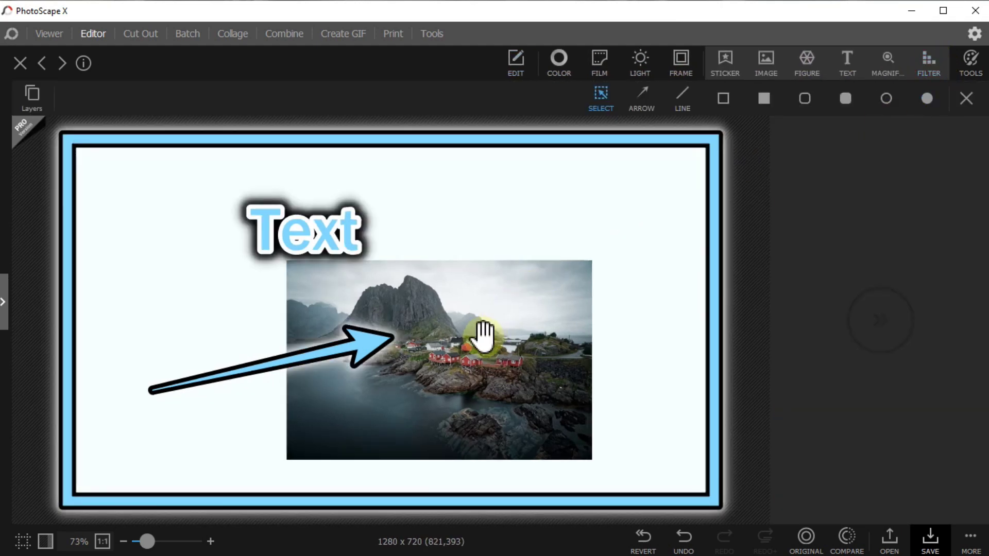
{"action": "left_click", "coordinate": [483, 337]}
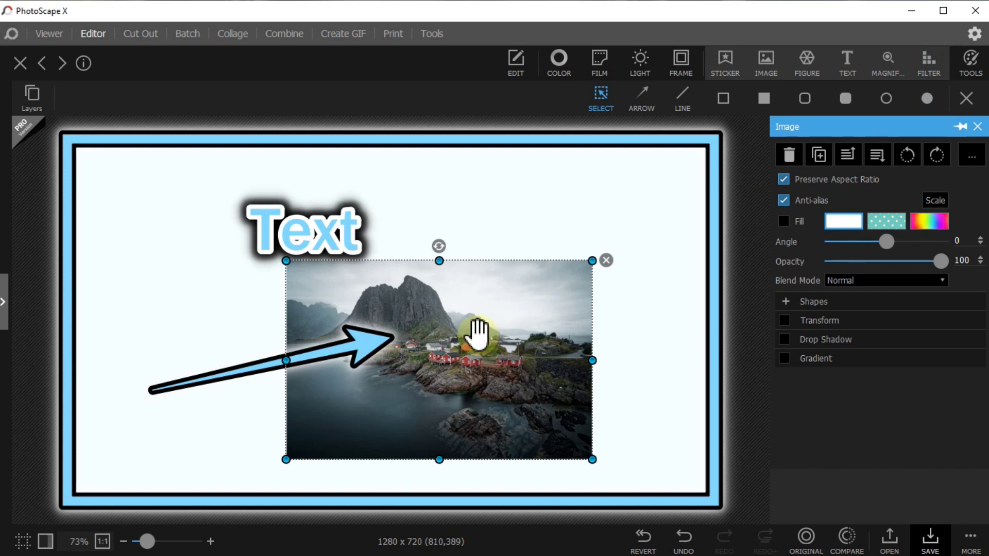
{"action": "right_click", "coordinate": [478, 335]}
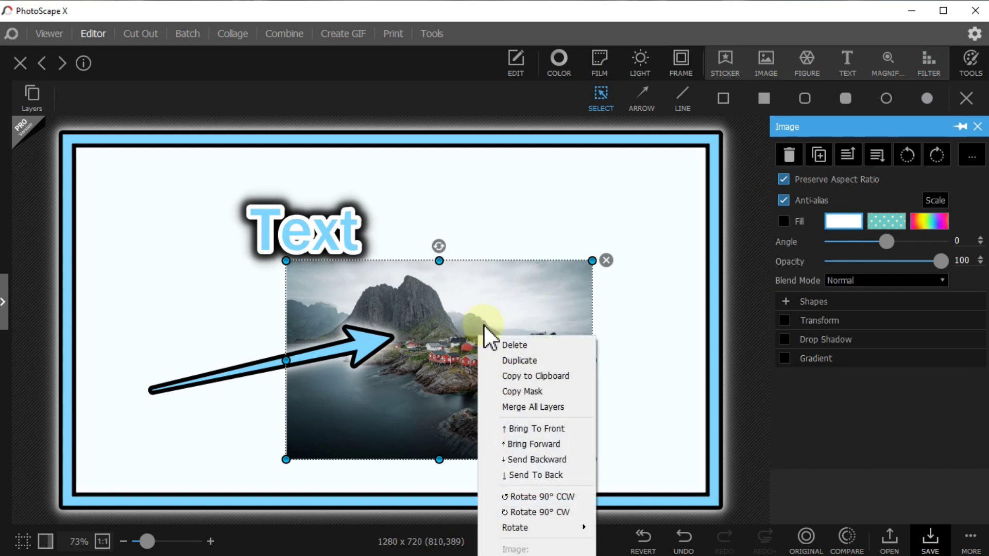
{"action": "left_click", "coordinate": [508, 408]}
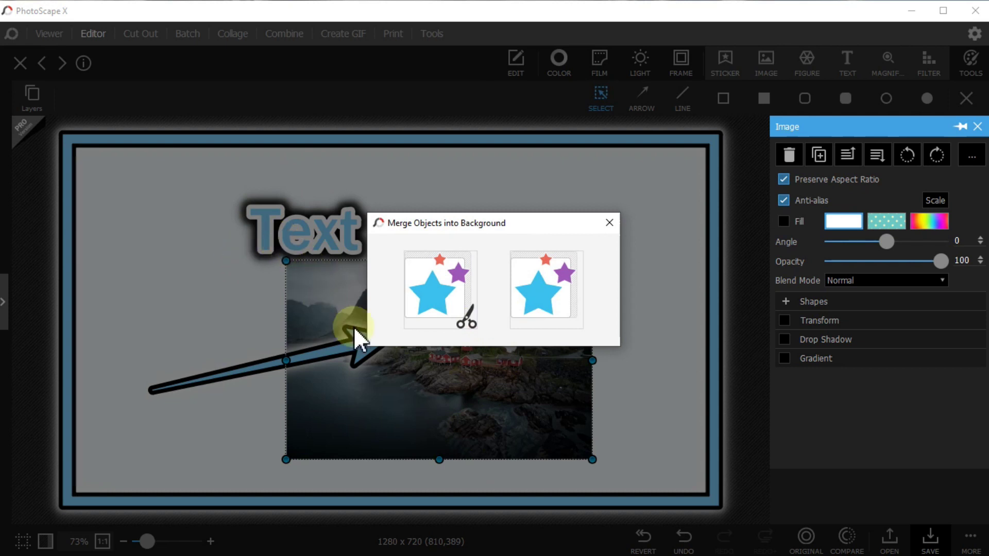
{"action": "left_click", "coordinate": [610, 223]}
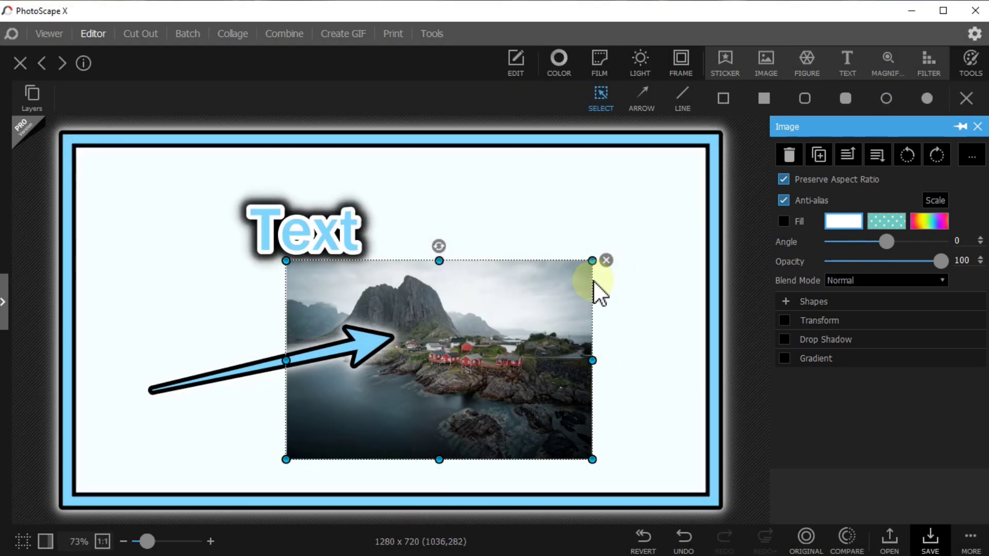
Step: Undo the frame, text and arrow, and enlarge the landscape photo to the full canvas height, centred on the background
{"action": "key", "text": "ctrl+z"}
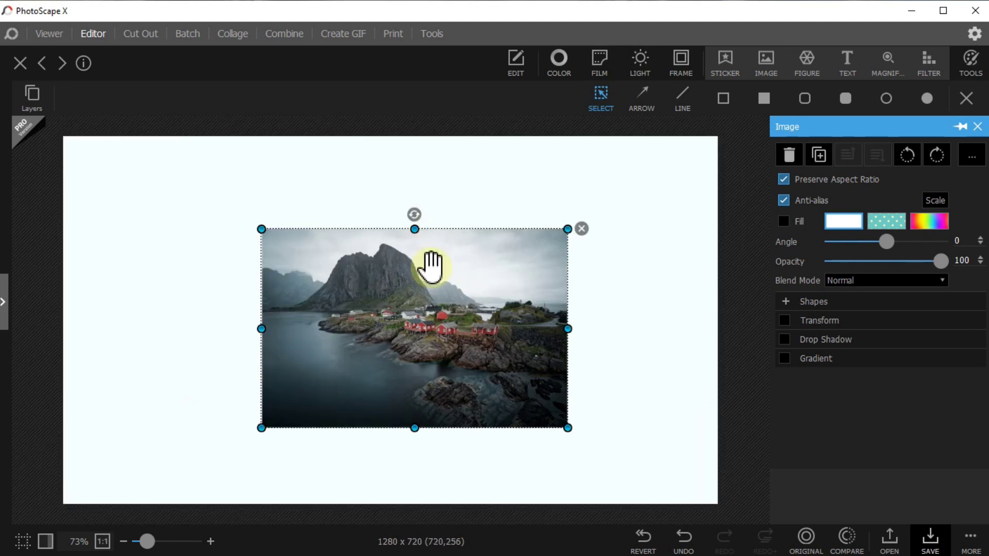
{"action": "left_click_drag", "start_coordinate": [415, 311], "coordinate": [214, 217]}
{"action": "left_click_drag", "start_coordinate": [296, 277], "coordinate": [297, 279]}
{"action": "left_click_drag", "start_coordinate": [369, 337], "coordinate": [625, 464]}
{"action": "left_click_drag", "start_coordinate": [450, 364], "coordinate": [490, 370]}
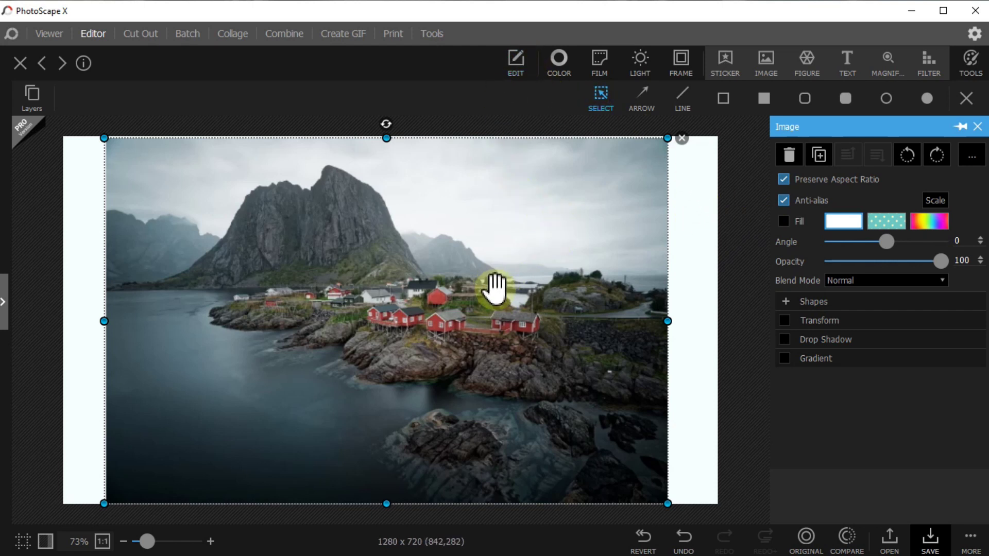
Step: Merge all layers so that the inserted landscape photo becomes part of the background
{"action": "right_click", "coordinate": [467, 299]}
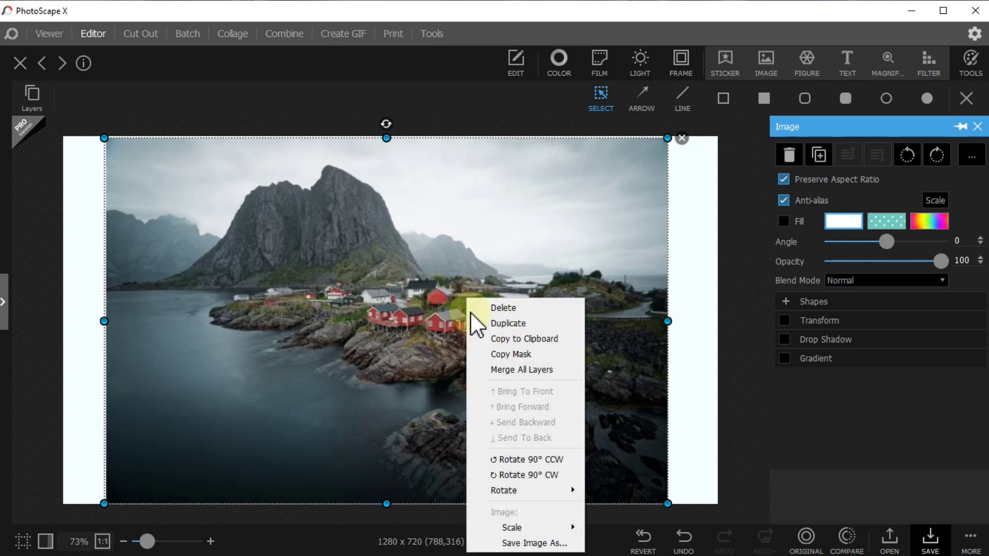
{"action": "left_click", "coordinate": [495, 370]}
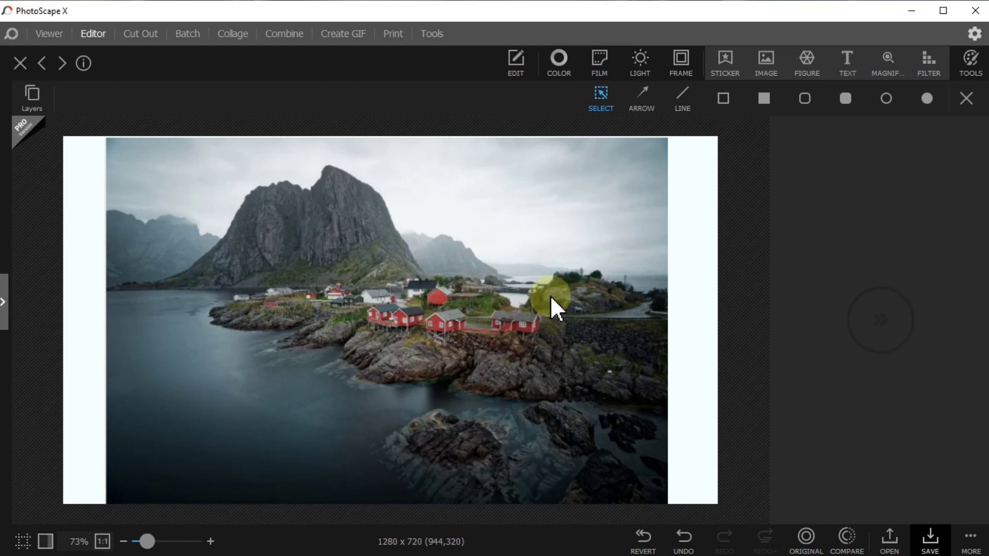
Step: Try the Add Noise adjustment with a raised amount on the merged picture, and discard it
{"action": "left_click", "coordinate": [524, 60]}
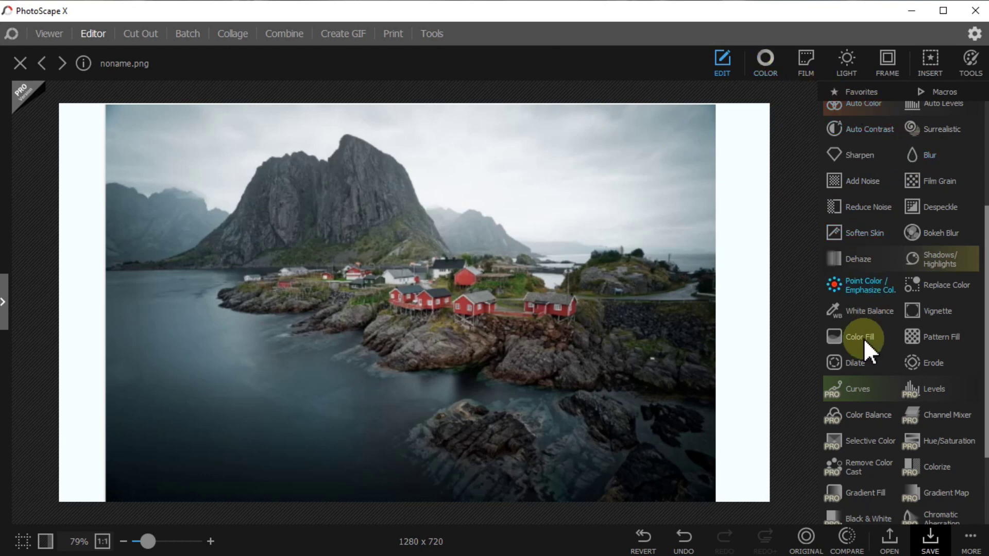
{"action": "left_click", "coordinate": [840, 180]}
{"action": "left_click_drag", "start_coordinate": [873, 229], "coordinate": [913, 229]}
{"action": "left_click", "coordinate": [937, 306]}
Step: Adjust the merged picture's colour: brighten 91, darken 70, deepen 87, vibrance 81, clarity 100, lighten shadows 86, darken highlights 78 and contrast 66
{"action": "left_click", "coordinate": [766, 63]}
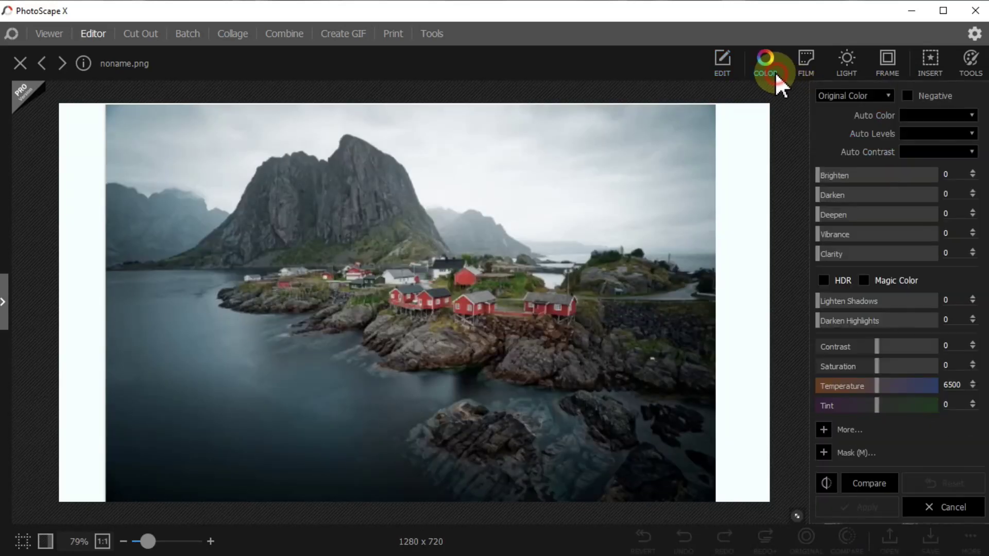
{"action": "left_click_drag", "start_coordinate": [818, 177], "coordinate": [920, 192]}
{"action": "left_click_drag", "start_coordinate": [823, 195], "coordinate": [901, 195]}
{"action": "left_click_drag", "start_coordinate": [827, 213], "coordinate": [921, 215]}
{"action": "left_click_drag", "start_coordinate": [825, 234], "coordinate": [914, 234]}
{"action": "left_click_drag", "start_coordinate": [823, 254], "coordinate": [938, 255]}
{"action": "left_click_drag", "start_coordinate": [824, 301], "coordinate": [918, 352]}
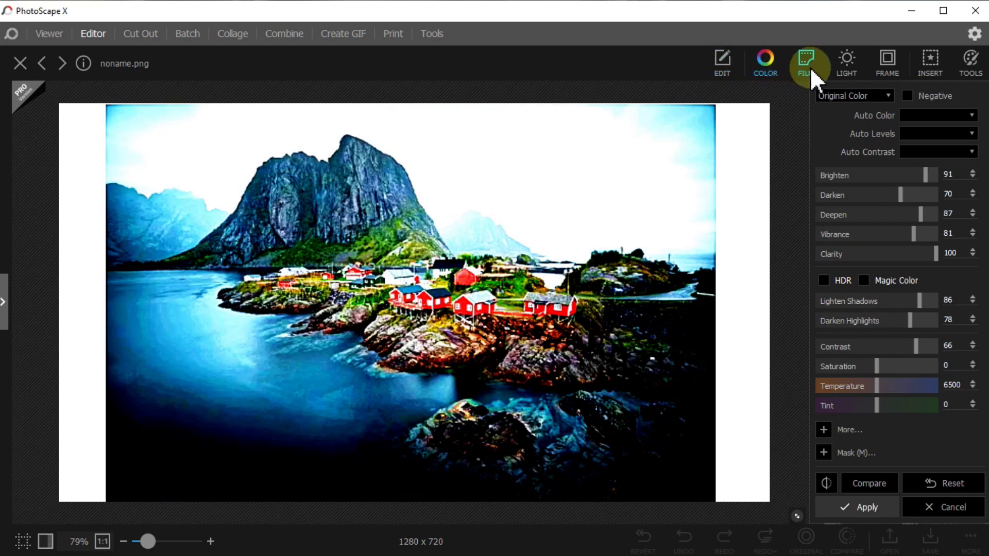
{"action": "left_click", "coordinate": [823, 77]}
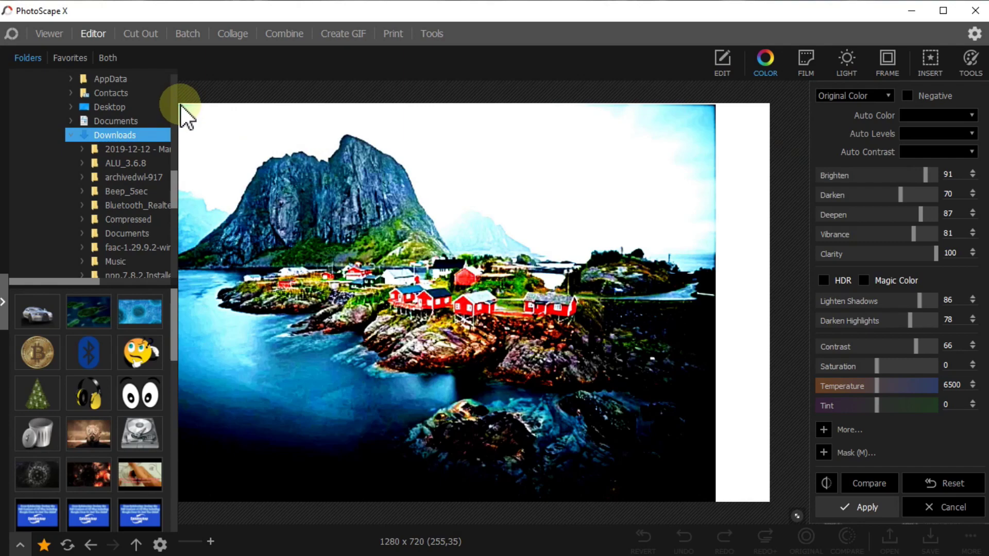
Step: Capture the colour-adjusted landscape as a screenshot of about 760 by 562 pixels and copy it to the clipboard
{"action": "left_click_drag", "start_coordinate": [179, 105], "coordinate": [713, 498]}
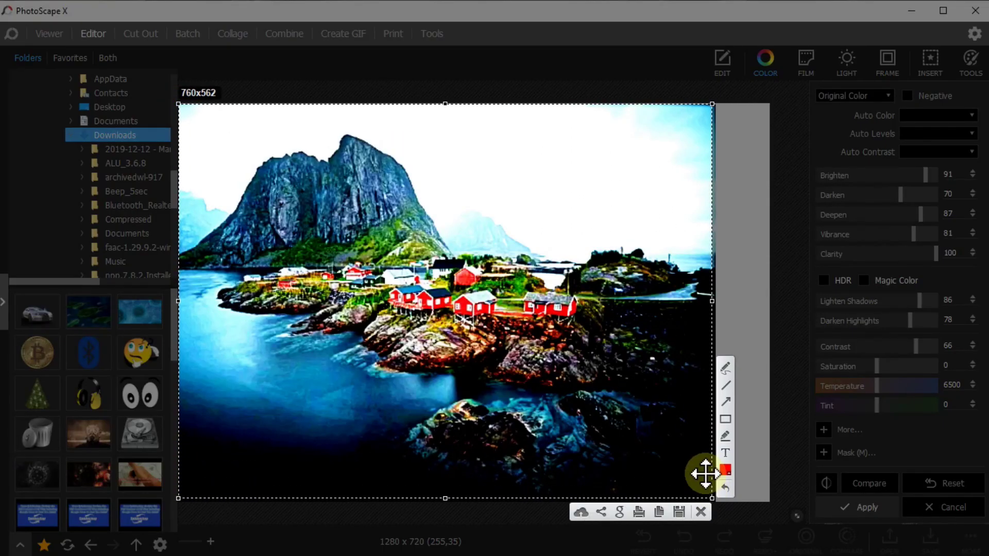
{"action": "left_click", "coordinate": [656, 514]}
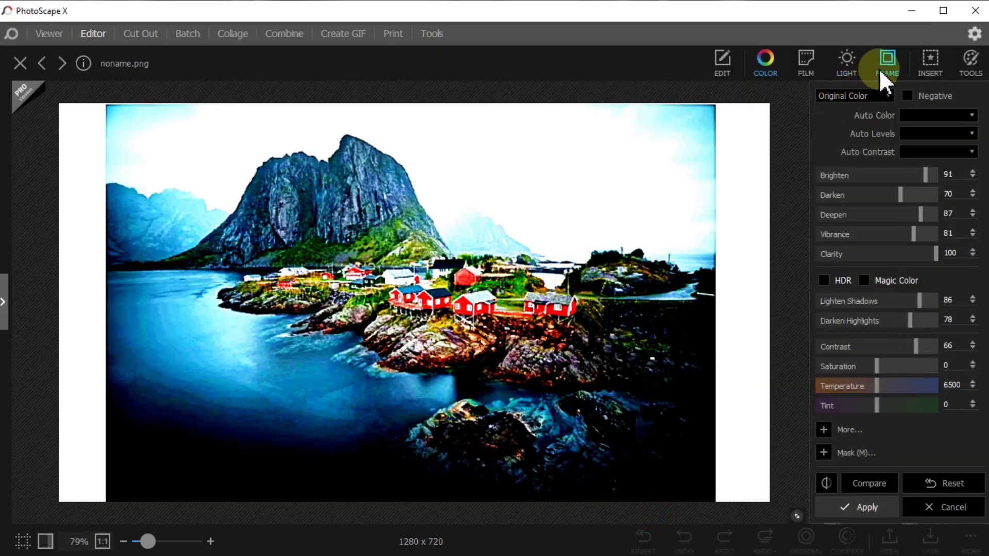
Step: Undo the layer merge without applying the colour adjustments, and delete the inserted landscape photo from the canvas
{"action": "left_click", "coordinate": [929, 65]}
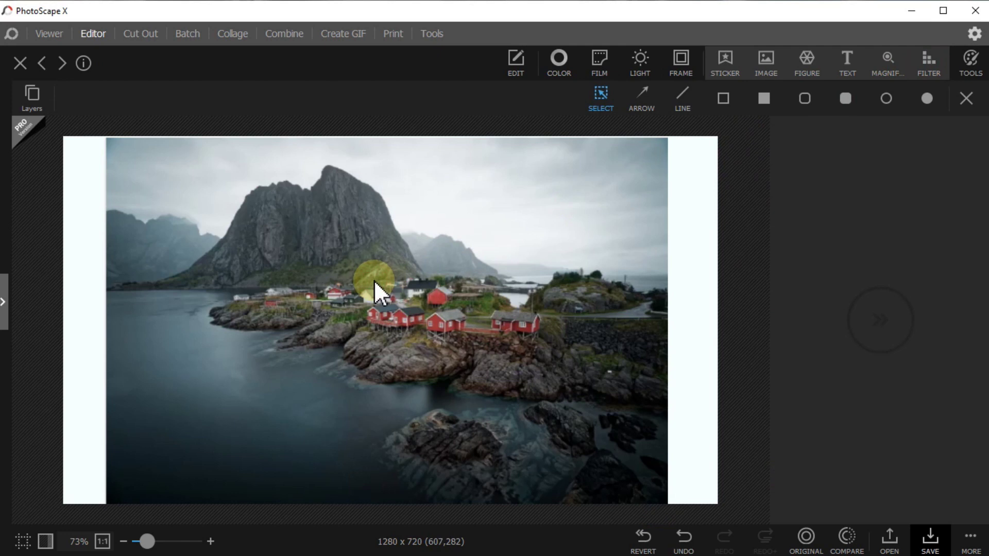
{"action": "key", "text": "ctrl+z"}
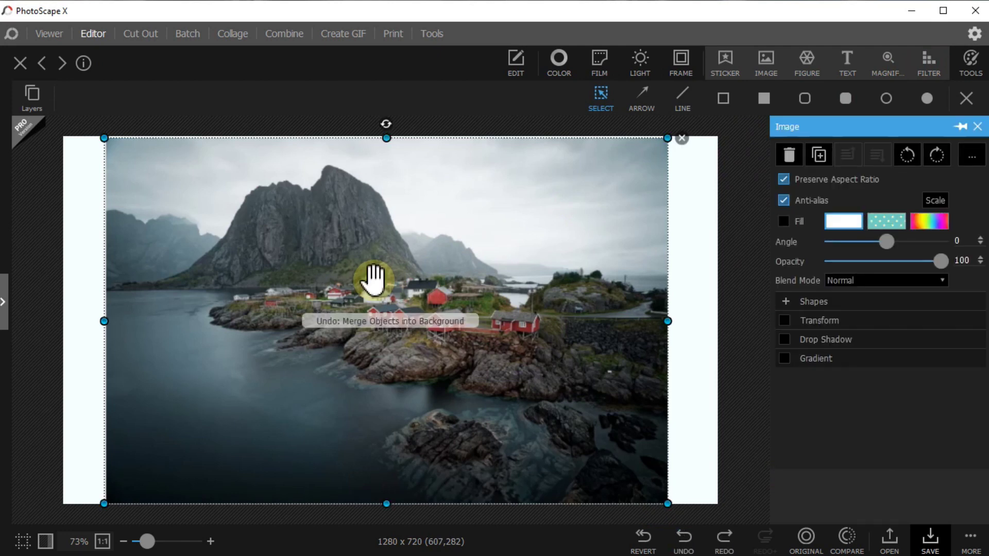
{"action": "key", "text": "Delete"}
Step: Paste the captured picture onto the background, enlarge it to nearly the full canvas height, centre it and deselect it
{"action": "key", "text": "ctrl+v"}
{"action": "left_click_drag", "start_coordinate": [329, 326], "coordinate": [261, 304]}
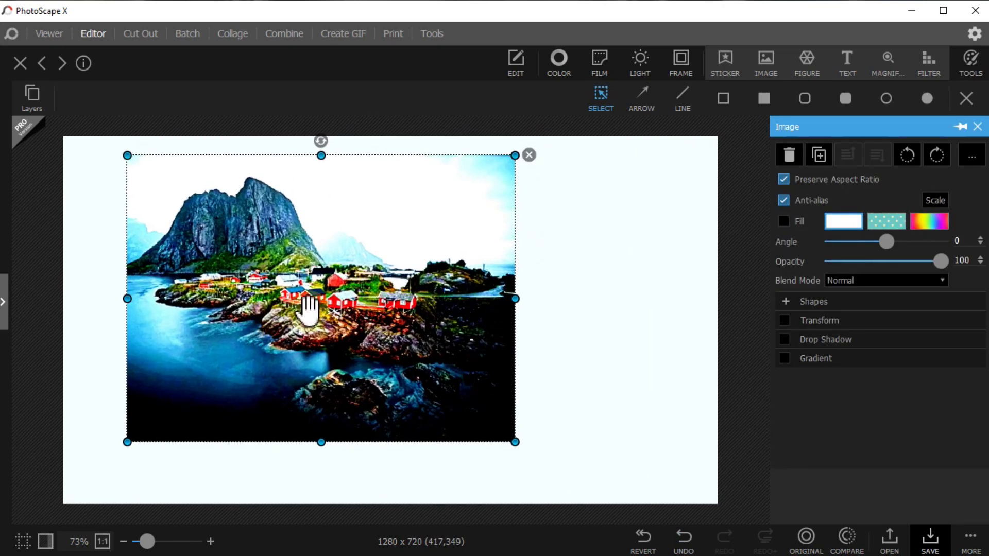
{"action": "left_click_drag", "start_coordinate": [515, 442], "coordinate": [593, 435]}
{"action": "left_click_drag", "start_coordinate": [448, 391], "coordinate": [470, 386]}
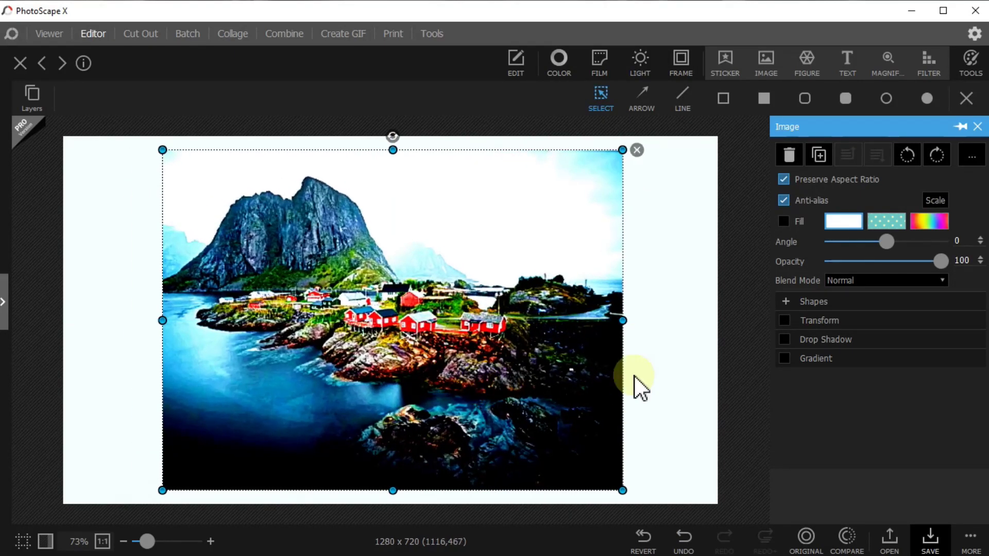
{"action": "left_click", "coordinate": [752, 323]}
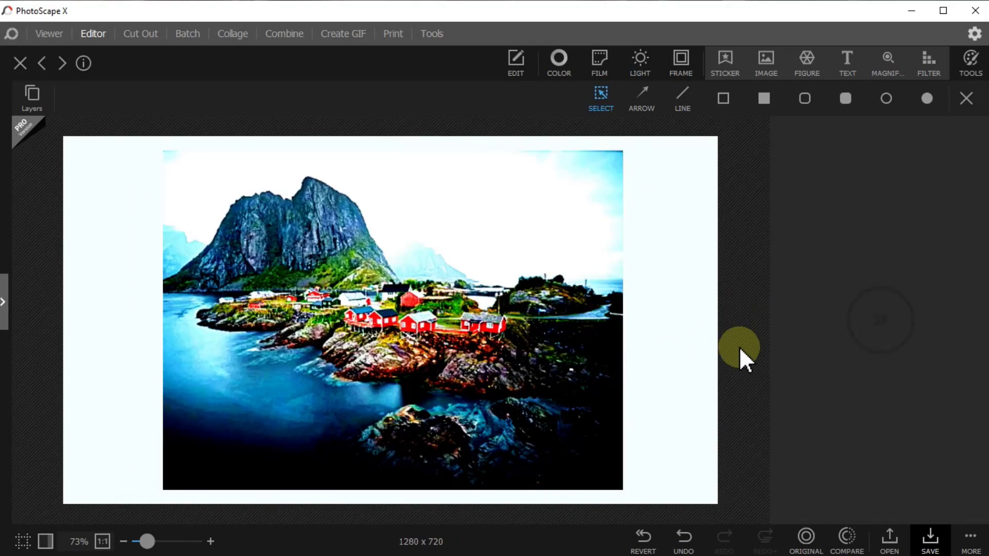